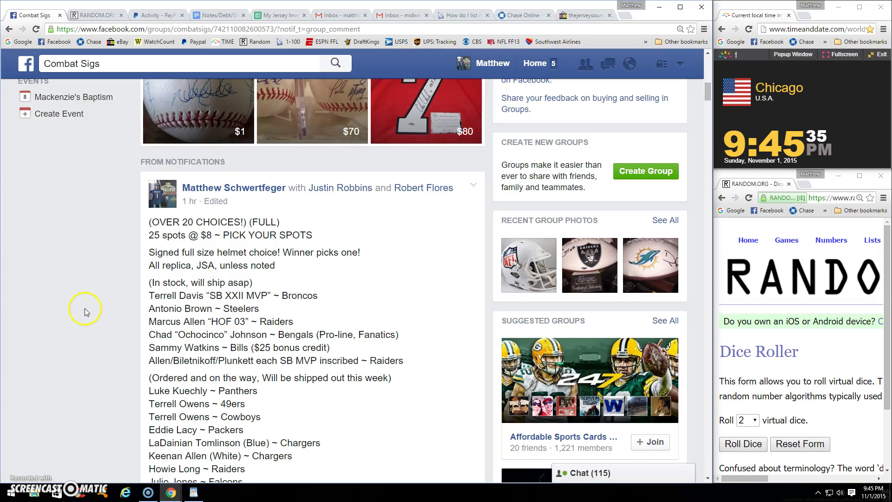
scroll(89, 307, down, 1)
scroll(122, 208, down, 2)
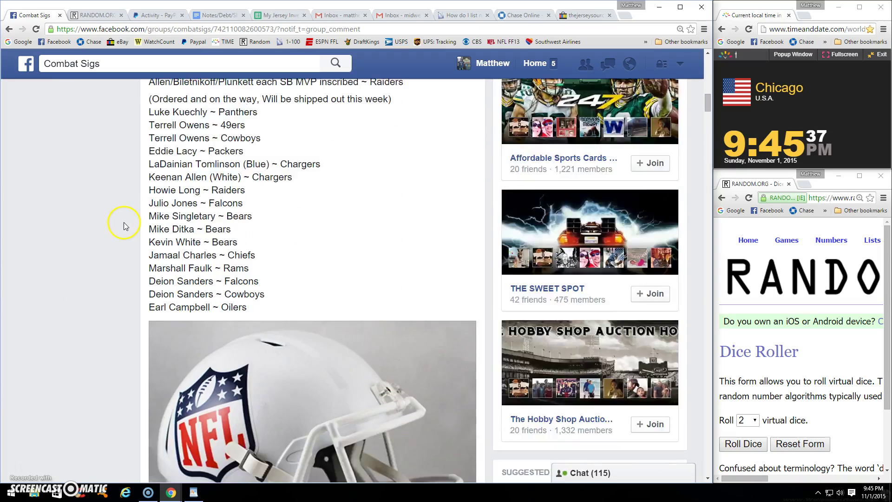
scroll(124, 222, down, 2)
scroll(124, 223, down, 4)
scroll(124, 223, down, 1)
scroll(123, 227, down, 1)
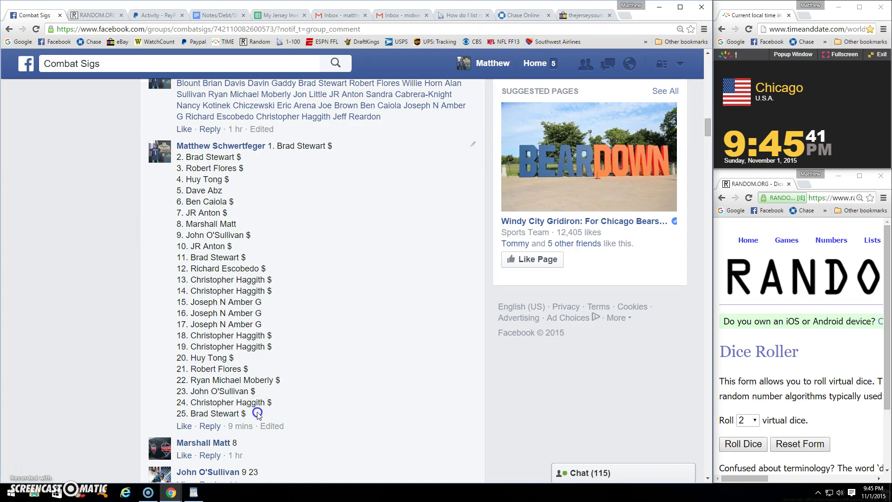
- Copy the 25-spot numbered list from the group post and begin a comment at the thread's end
drag(257, 414, 270, 146)
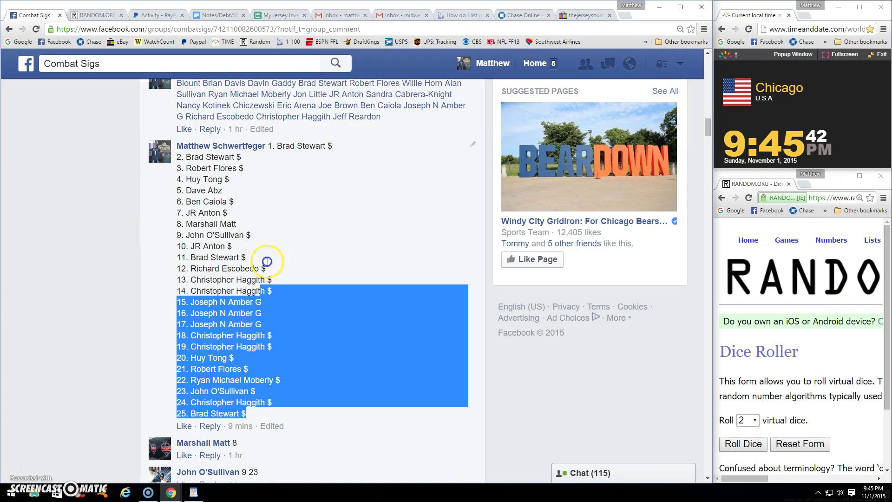
right_click(274, 205)
click(281, 209)
scroll(281, 210, down, 4)
scroll(279, 216, down, 1)
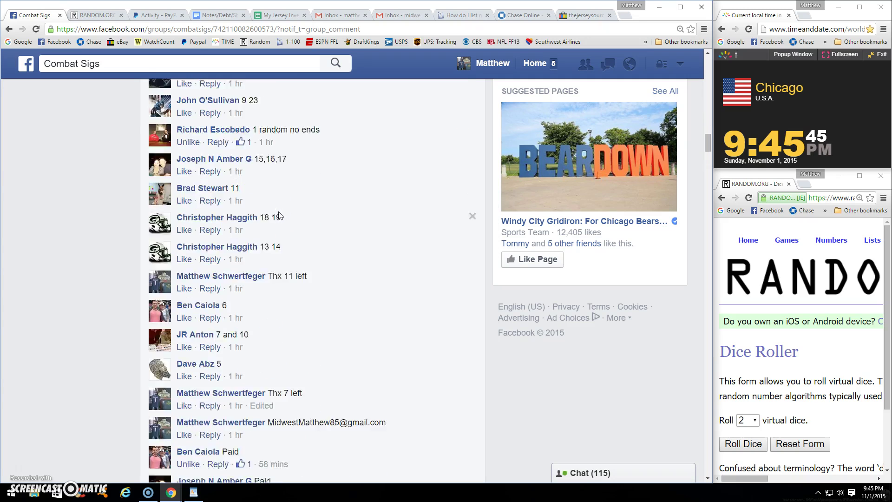
scroll(280, 216, down, 5)
scroll(278, 216, down, 2)
scroll(279, 223, down, 3)
click(252, 377)
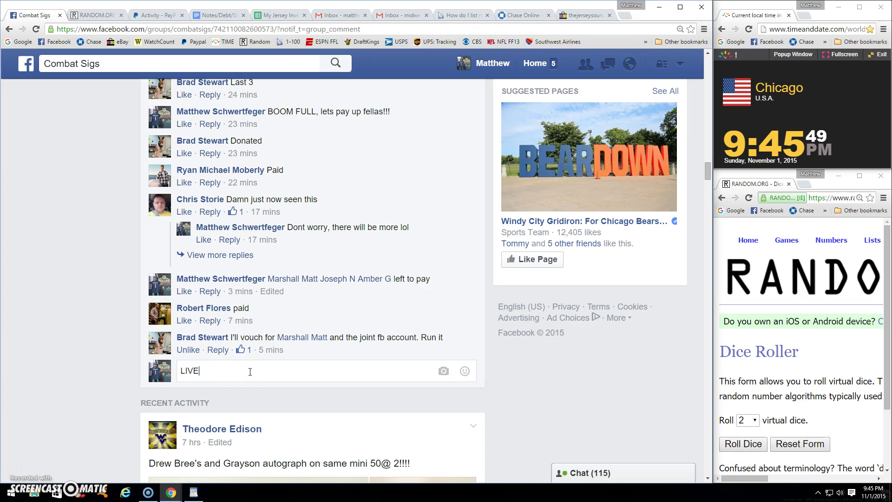
text(LIVE)
- Post 'LIVE' in the thread, roll the two virtual dice, and go to the RANDOM.ORG randomizer
key(Return)
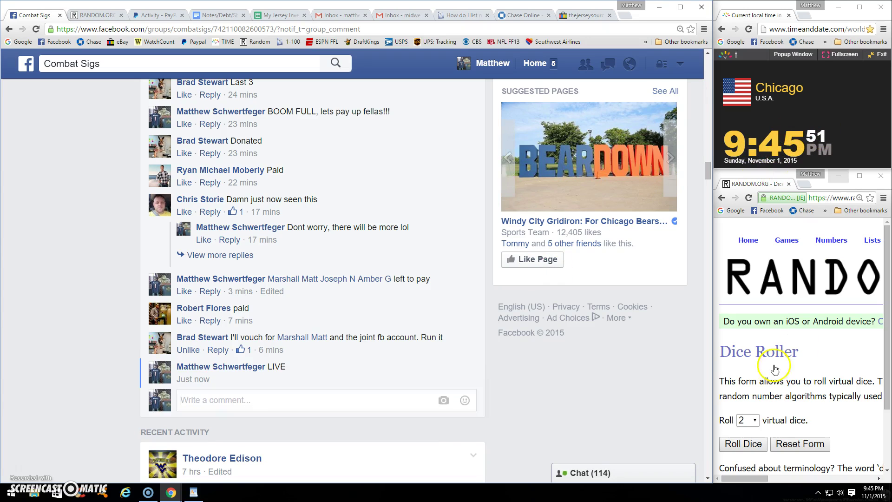
click(746, 449)
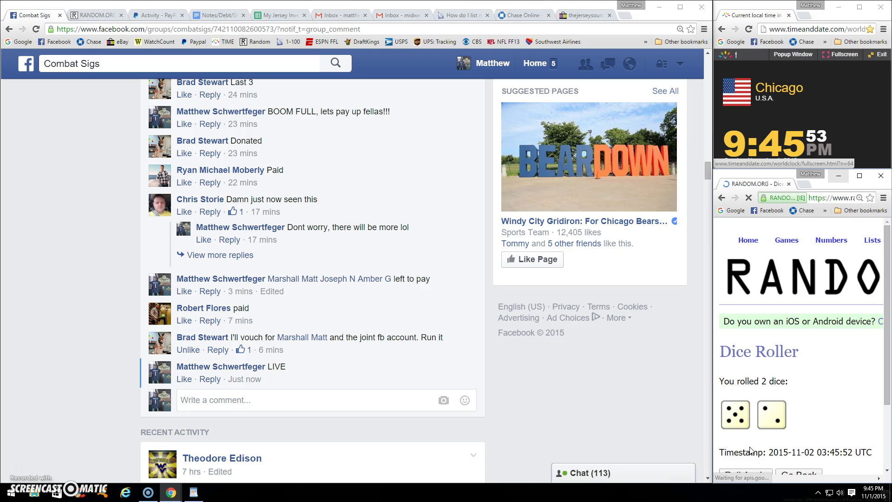
click(98, 15)
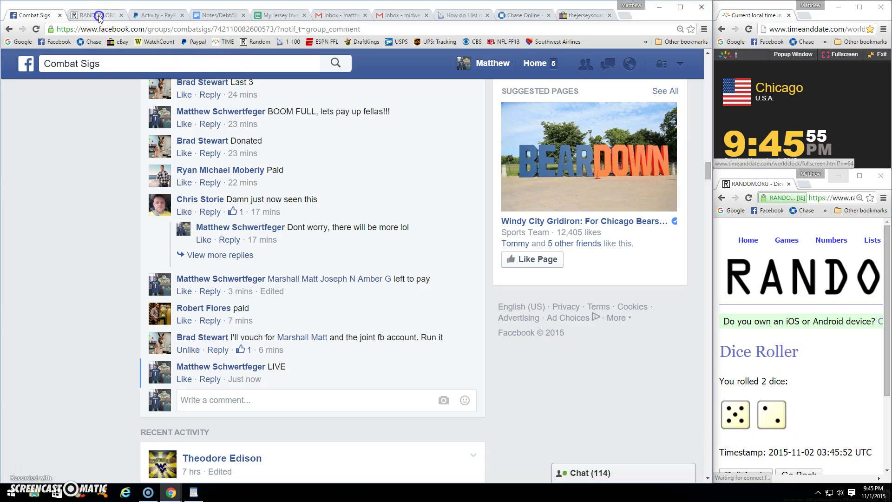
- Paste the 25-spot list into RANDOM.ORG and randomize it repeatedly
right_click(99, 327)
click(139, 384)
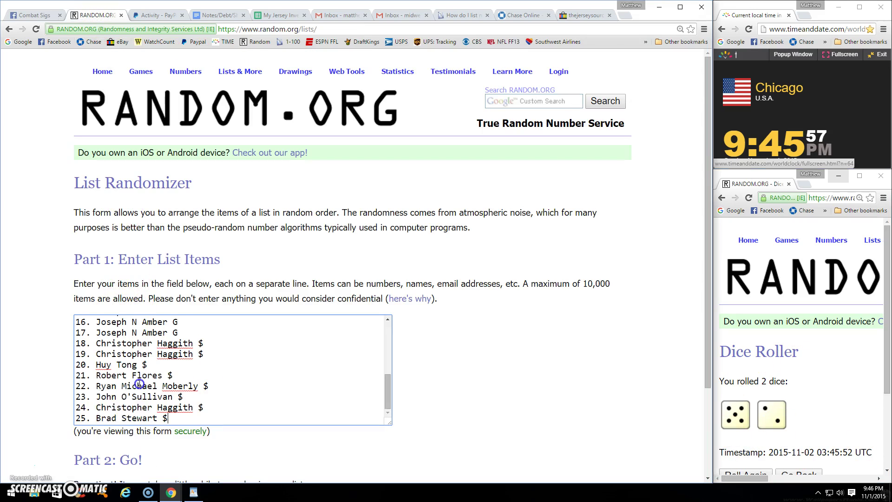
drag(388, 395, 392, 333)
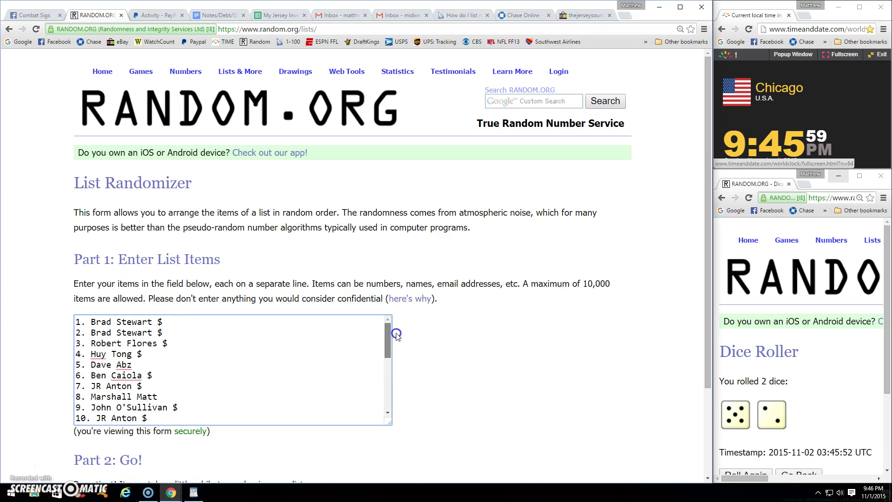
scroll(68, 359, down, 2)
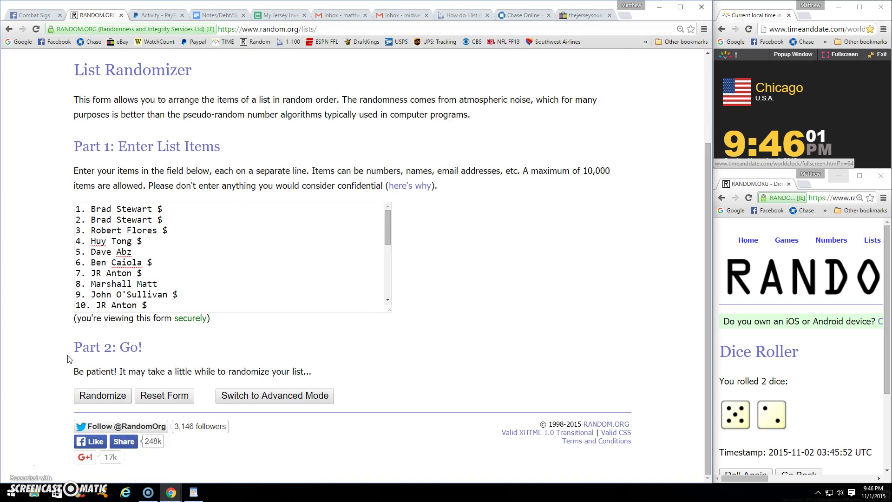
click(92, 396)
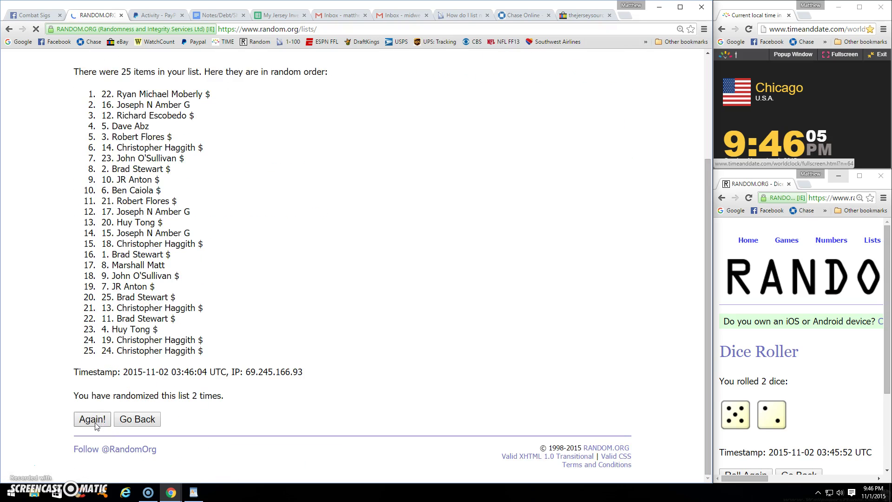
click(96, 408)
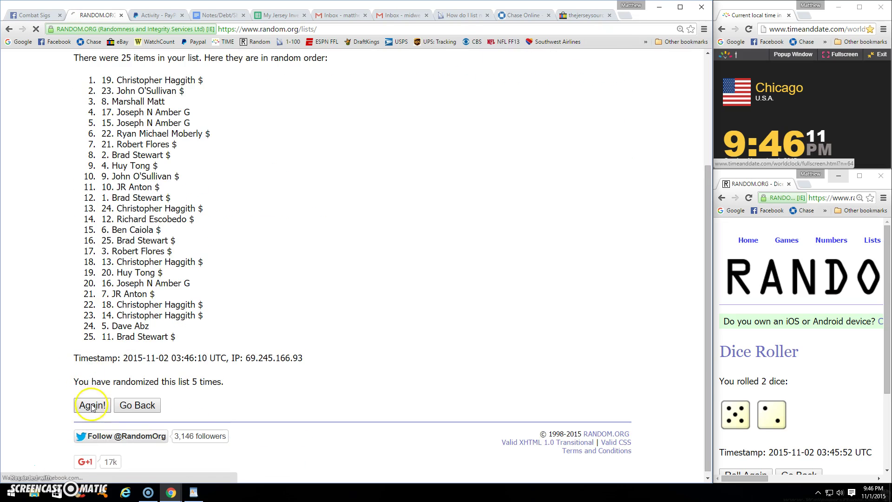
click(92, 406)
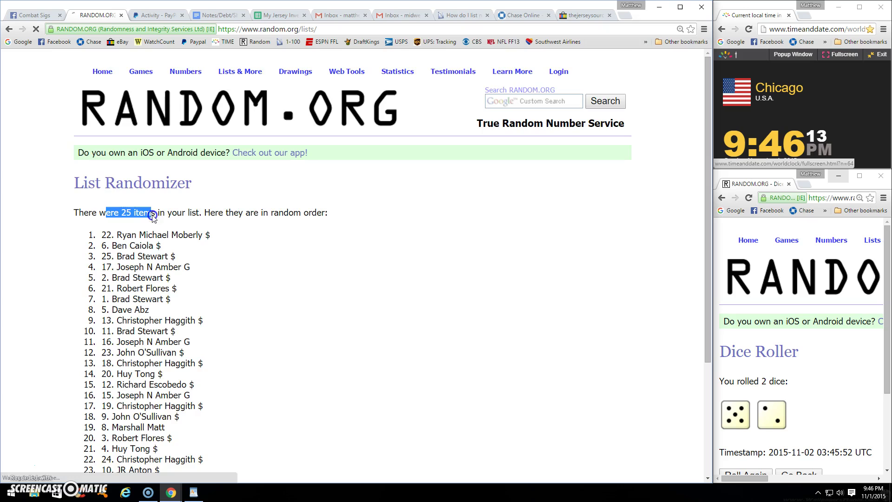
scroll(151, 216, down, 2)
drag(180, 397, 201, 398)
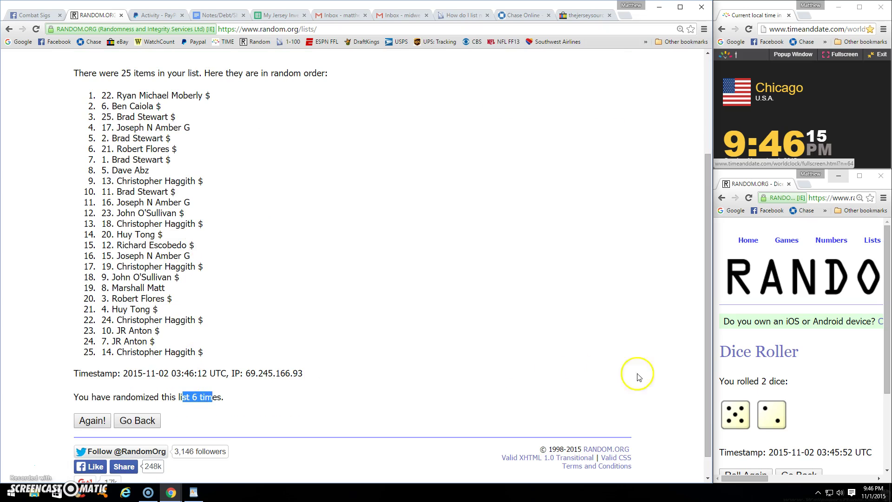
double_click(811, 416)
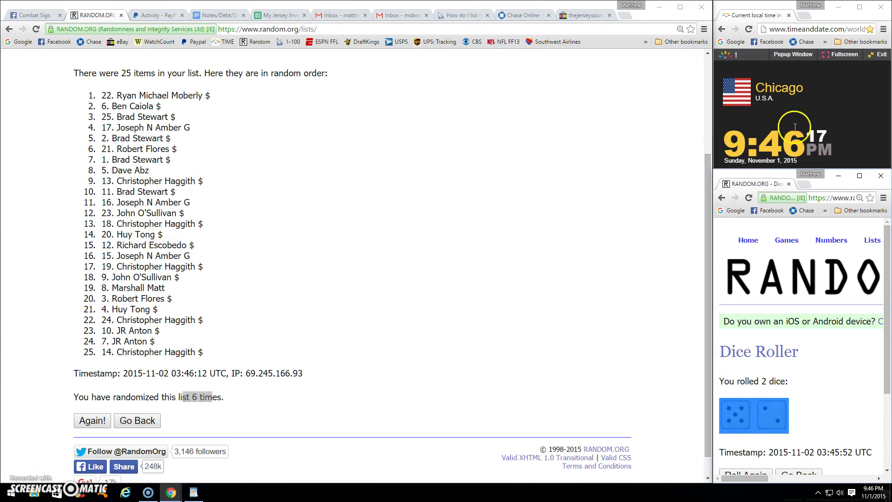
click(93, 421)
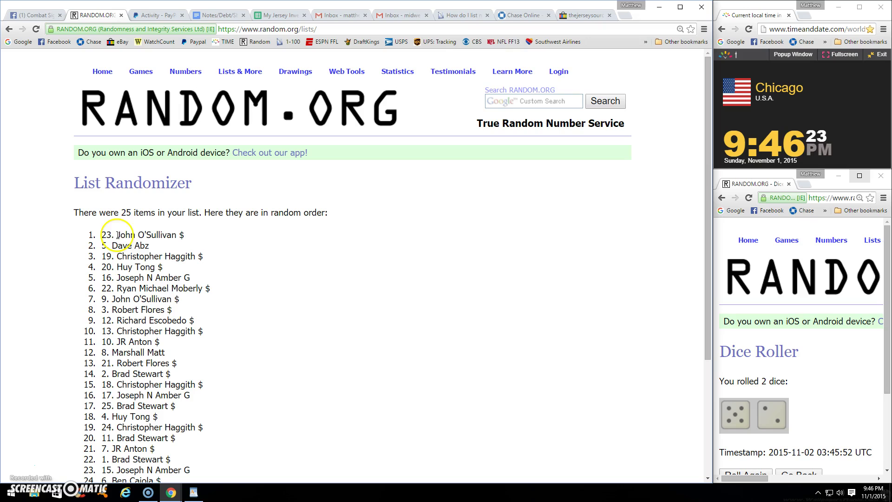
- Copy the top winner's name and highlight the 25-items and seven-randomizations counts
drag(117, 235, 178, 237)
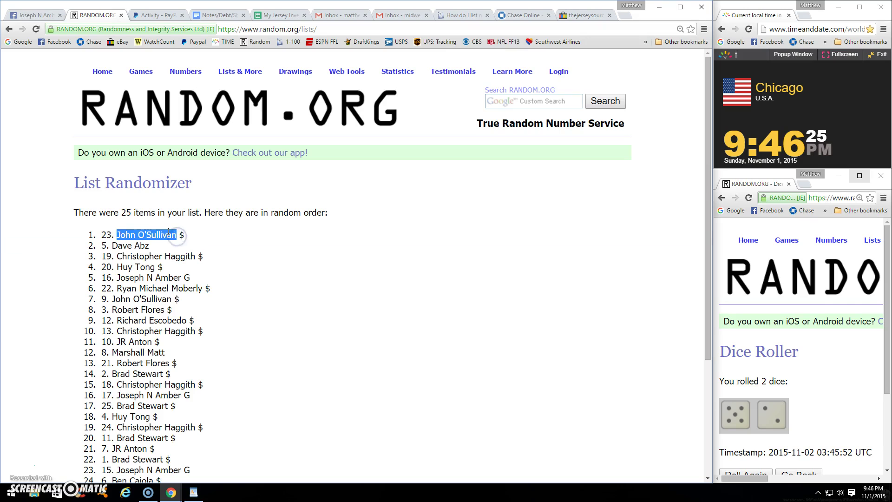
right_click(168, 232)
click(183, 239)
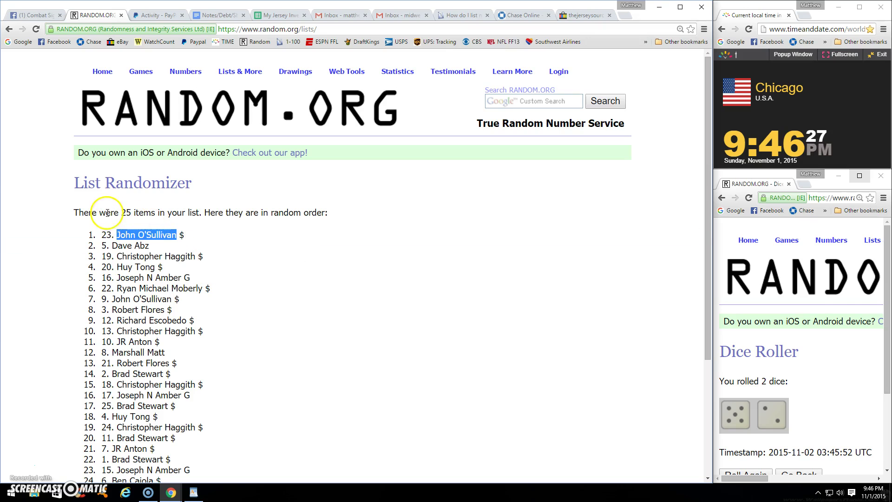
drag(100, 212, 185, 210)
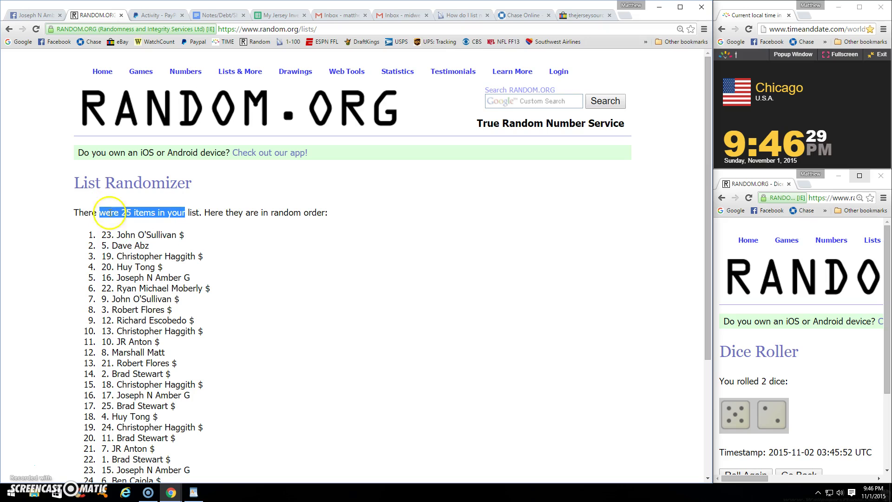
drag(99, 235, 184, 235)
scroll(193, 248, down, 2)
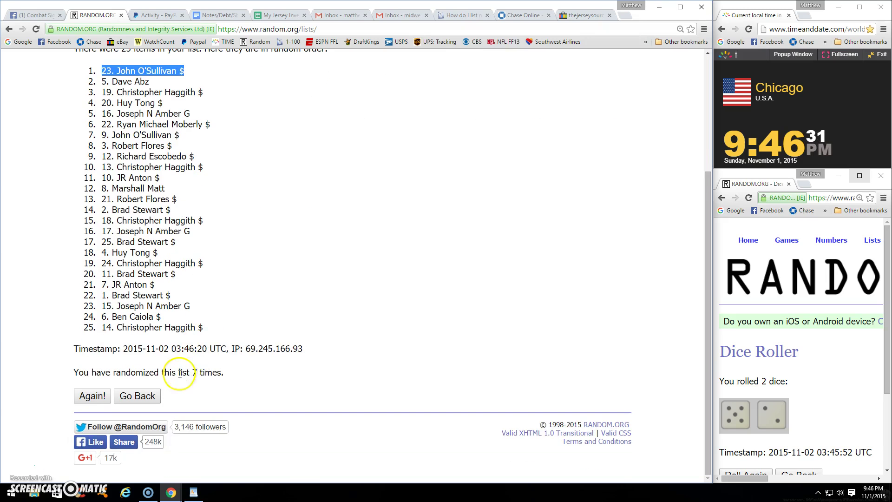
drag(179, 373, 224, 370)
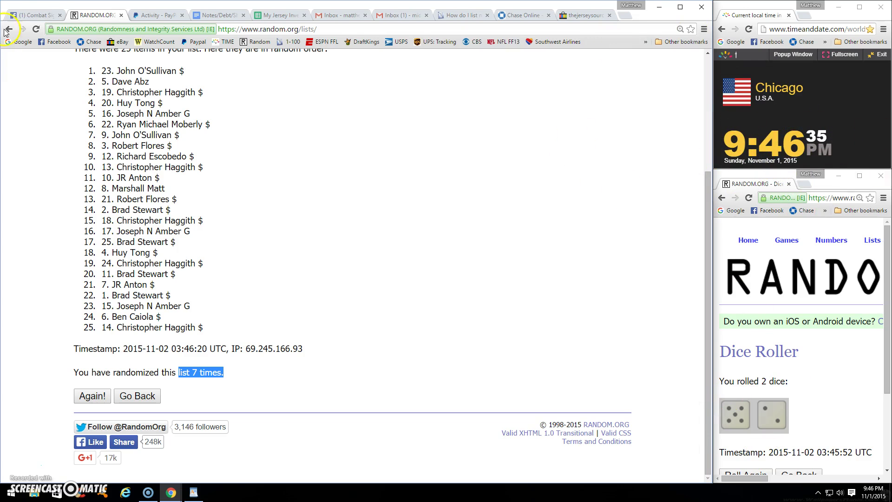
- Back on Facebook, minimize the chat and post 'DONE' in the group thread
click(33, 15)
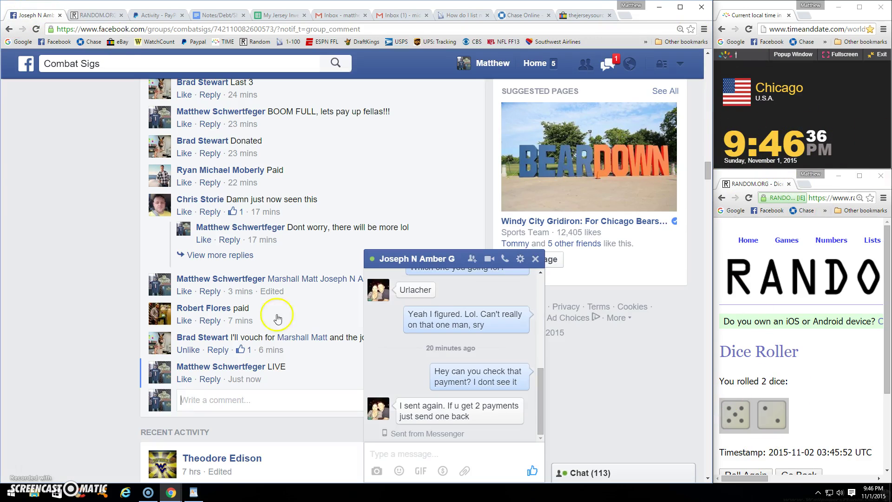
click(463, 258)
click(238, 397)
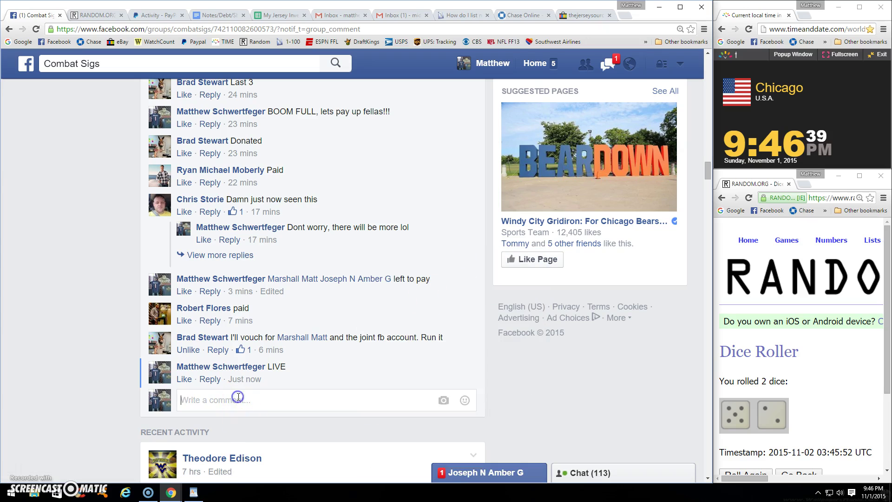
text(DONE)
key(Return)
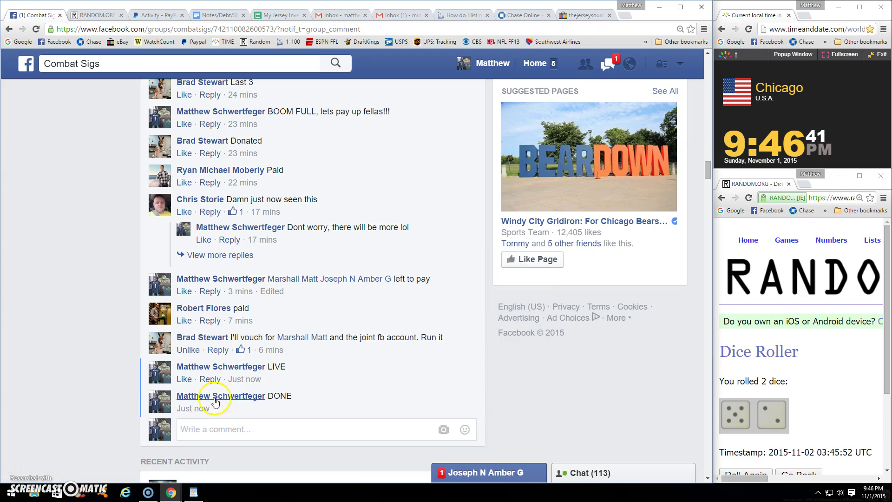